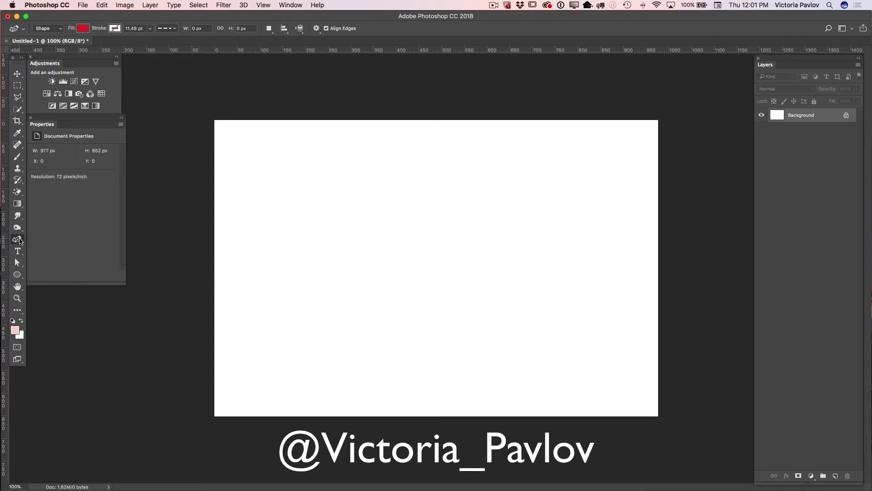
Switch to the Curvature Pen Tool in Shape mode with a red fill
right_click(20, 241)
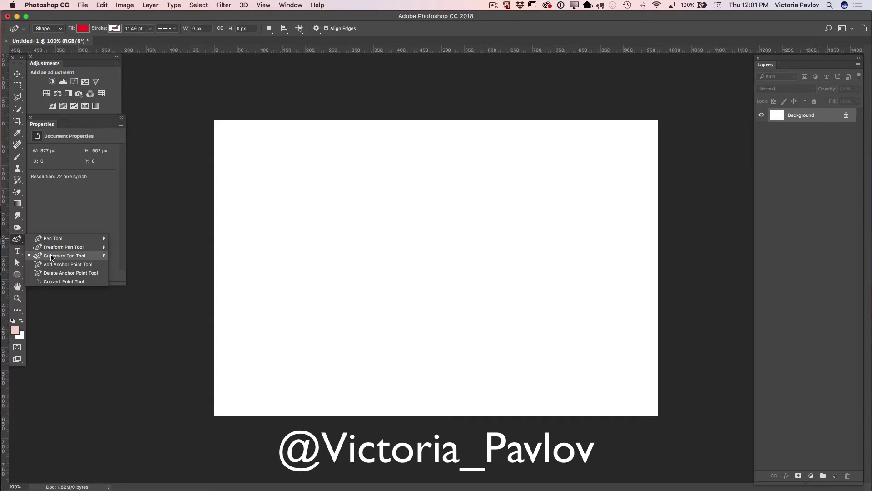
click(52, 256)
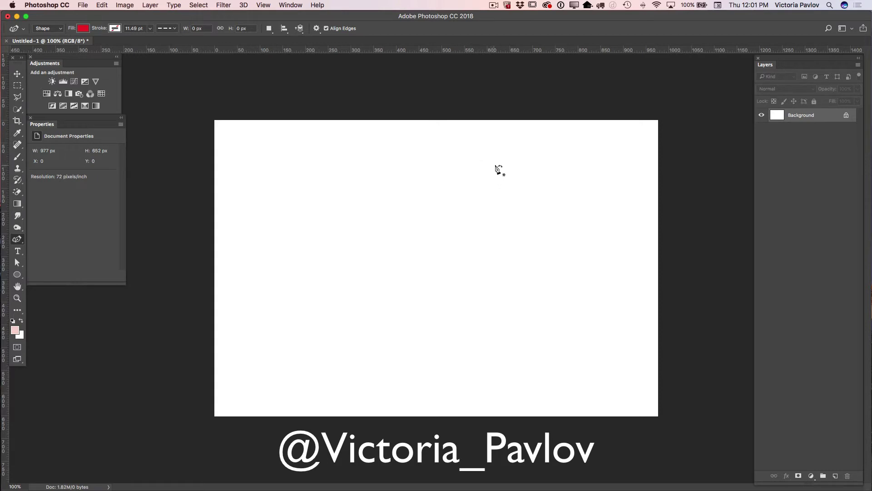
click(59, 28)
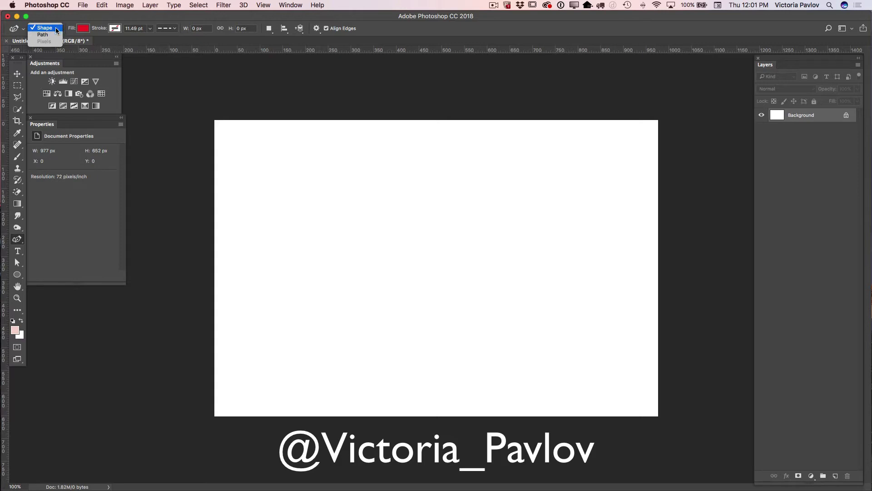
click(44, 28)
click(85, 29)
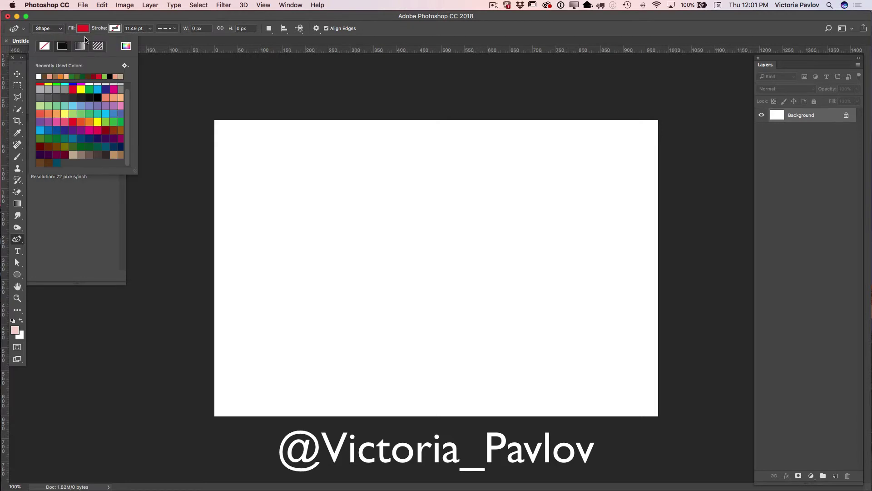
click(85, 28)
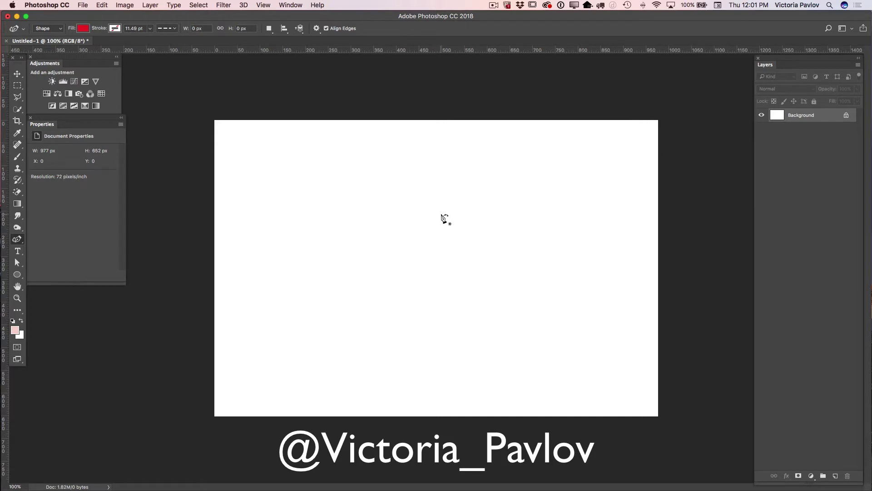
Outline the apple from its top centre around the right side to the bottom
click(422, 213)
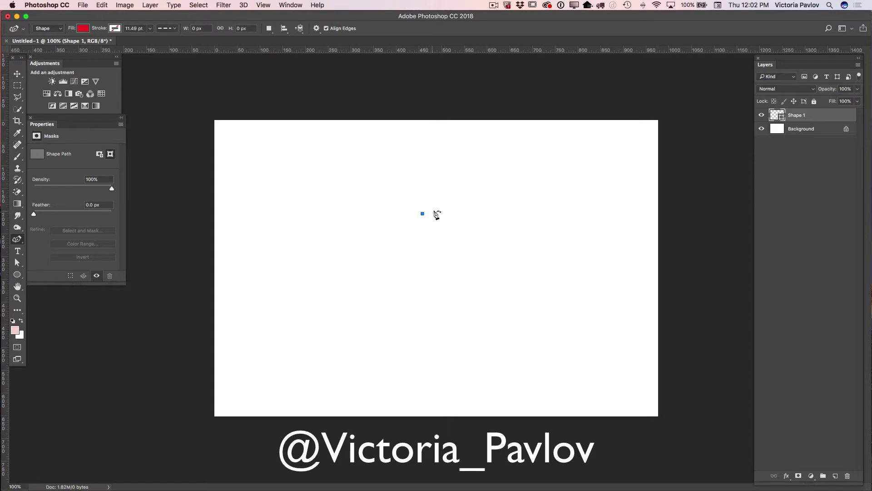
click(462, 211)
click(491, 233)
click(491, 292)
drag(483, 309, 481, 312)
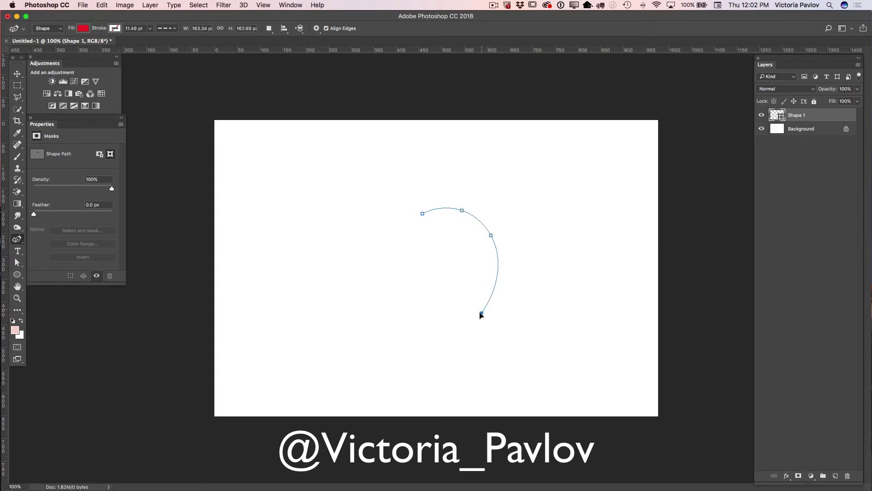
click(435, 355)
drag(436, 355, 426, 360)
Trace the bottom and left side, close the outline, and add a dip at the top middle
click(406, 356)
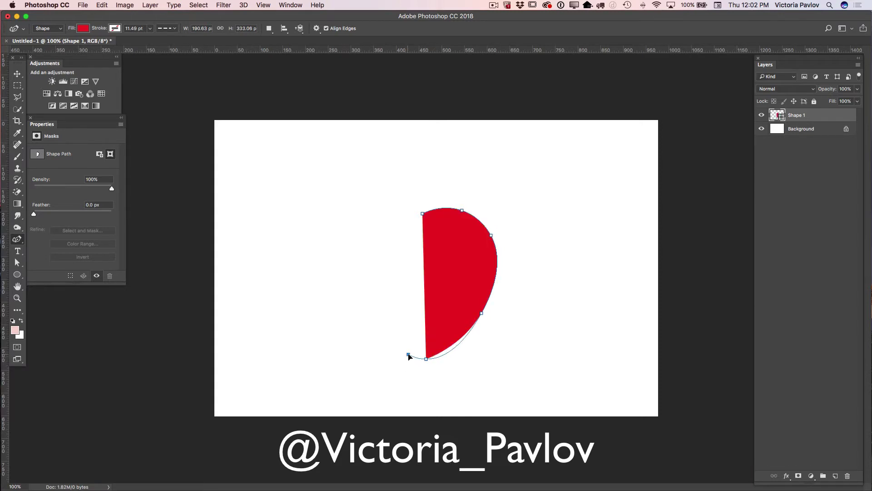
click(394, 358)
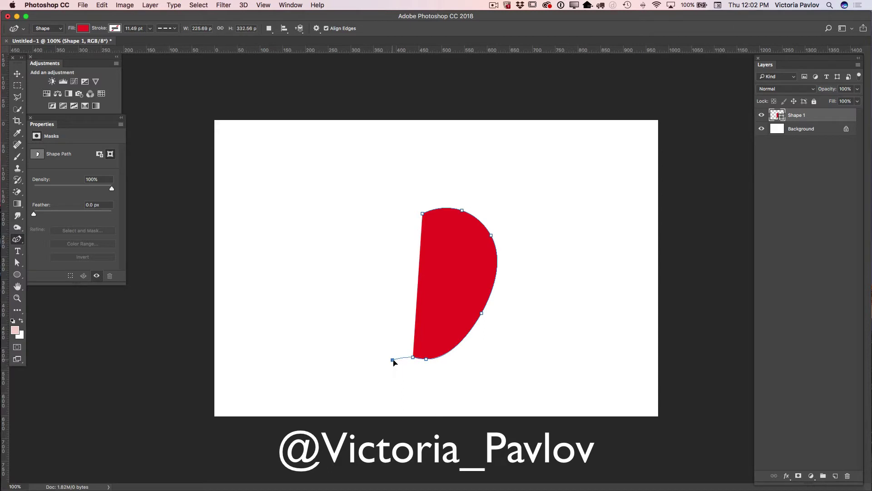
click(380, 354)
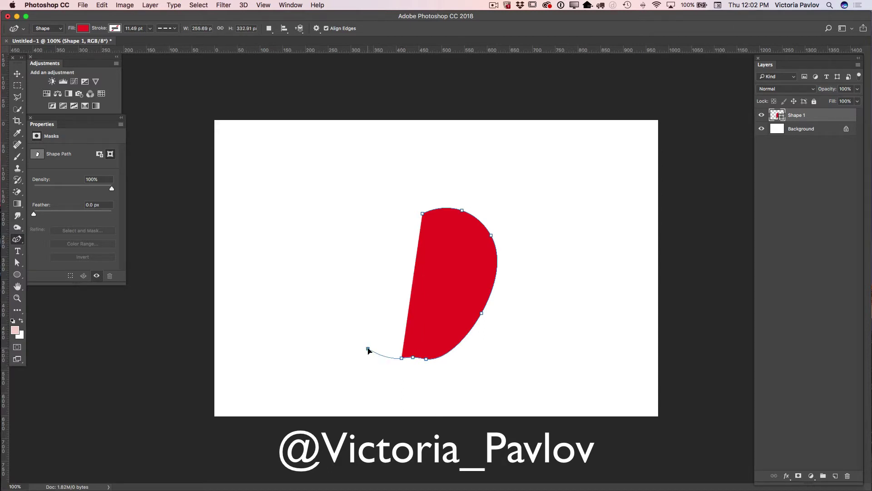
drag(375, 352, 352, 308)
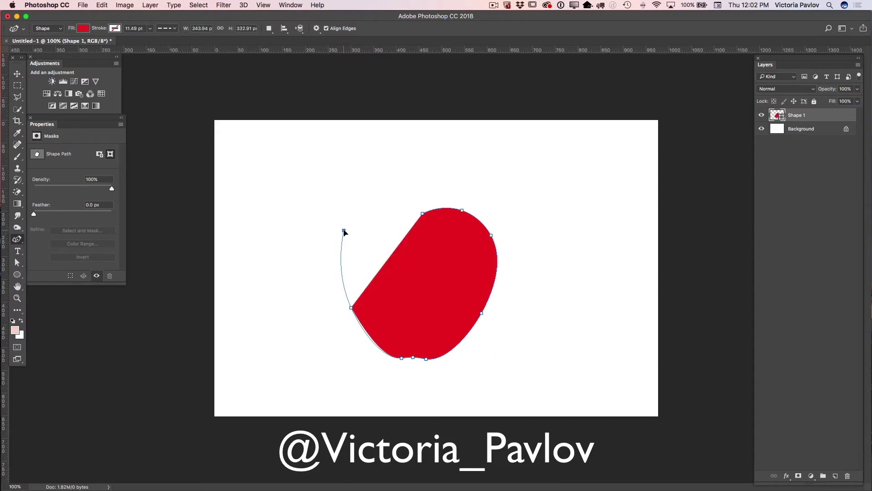
click(340, 228)
click(364, 212)
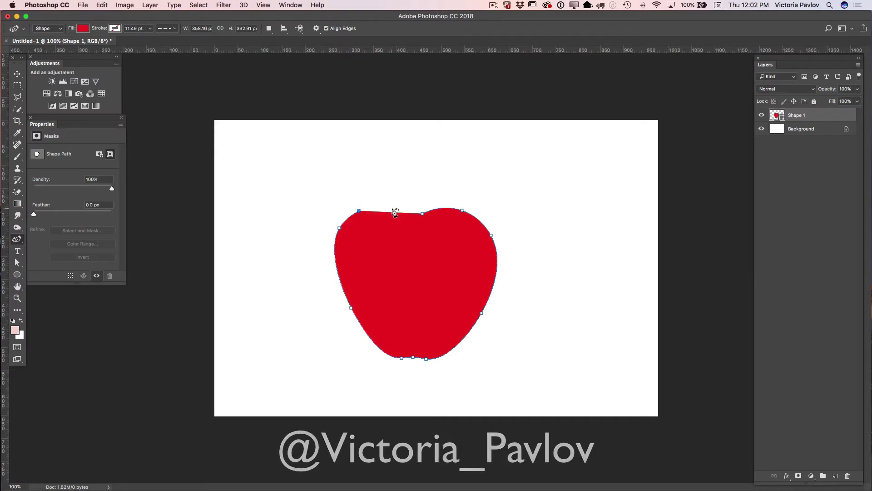
drag(418, 215, 407, 215)
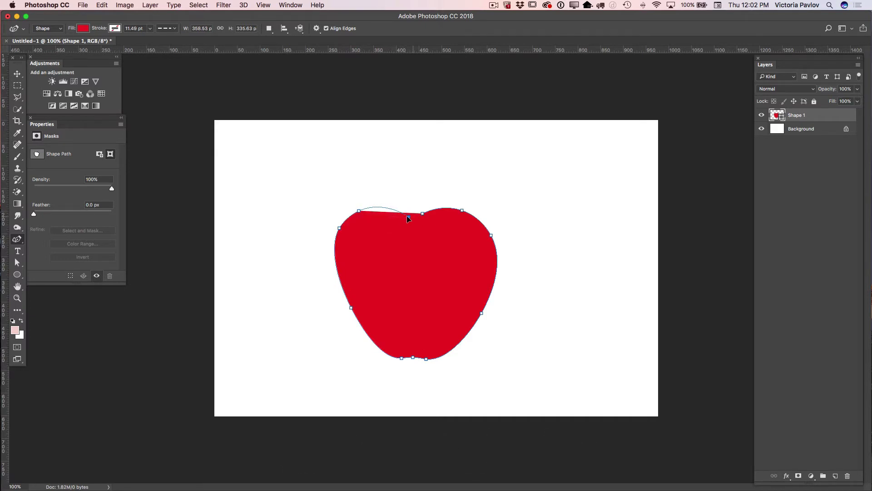
click(422, 215)
drag(422, 214, 423, 216)
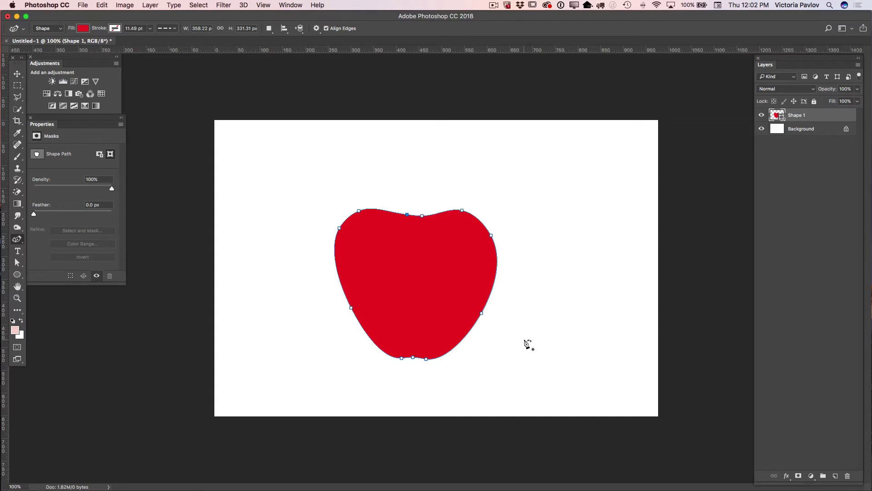
Drag the apple's left-side anchors outward to widen it, undoing a stray top point
click(340, 228)
drag(339, 227, 336, 230)
drag(352, 307, 357, 321)
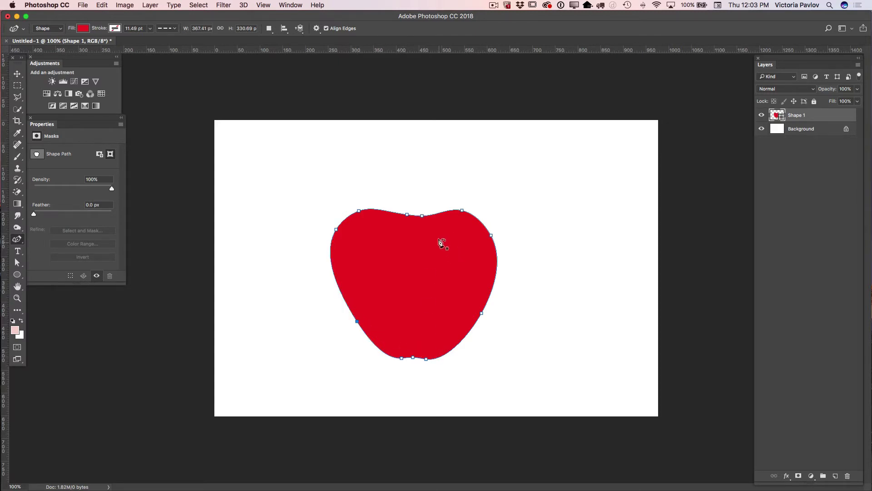
click(360, 211)
click(441, 212)
key(super+z)
Undo a stray point, then start a new highlight shape along the apple's top edge to its upper right
click(391, 212)
key(super+z)
click(418, 223)
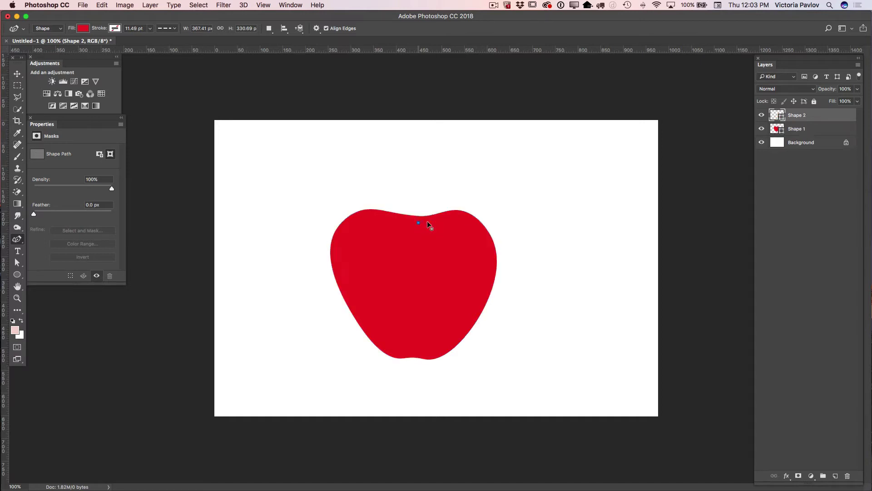
click(430, 222)
click(440, 219)
click(452, 216)
click(462, 216)
click(475, 224)
click(484, 234)
Run the highlight down the right edge, back along its bottom, and close it
click(491, 248)
click(493, 263)
click(489, 287)
click(464, 271)
click(421, 271)
click(410, 231)
click(411, 222)
Fill the highlight shape white and lower its layer opacity to 8%
click(83, 29)
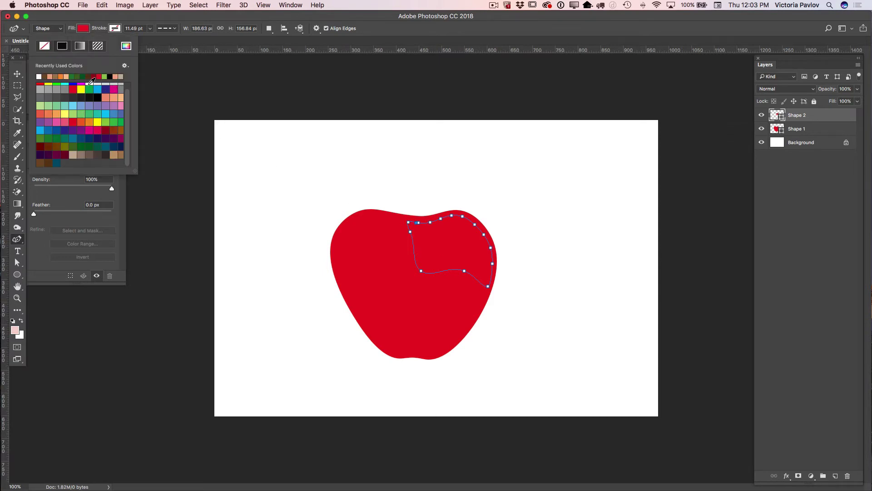
scroll(116, 104, up, 1)
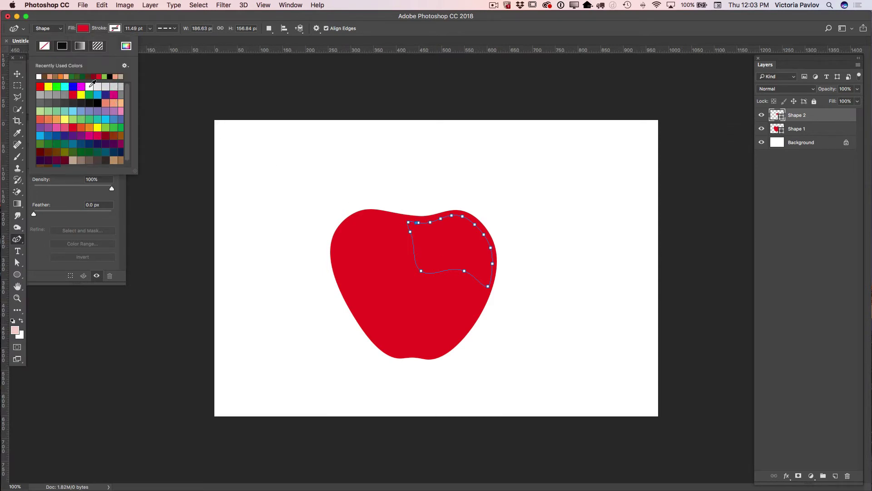
click(101, 87)
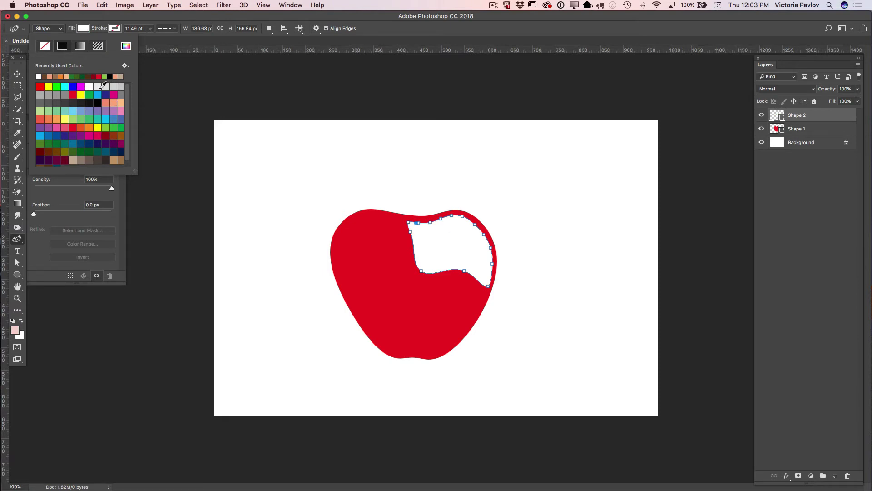
click(858, 90)
drag(857, 100, 819, 101)
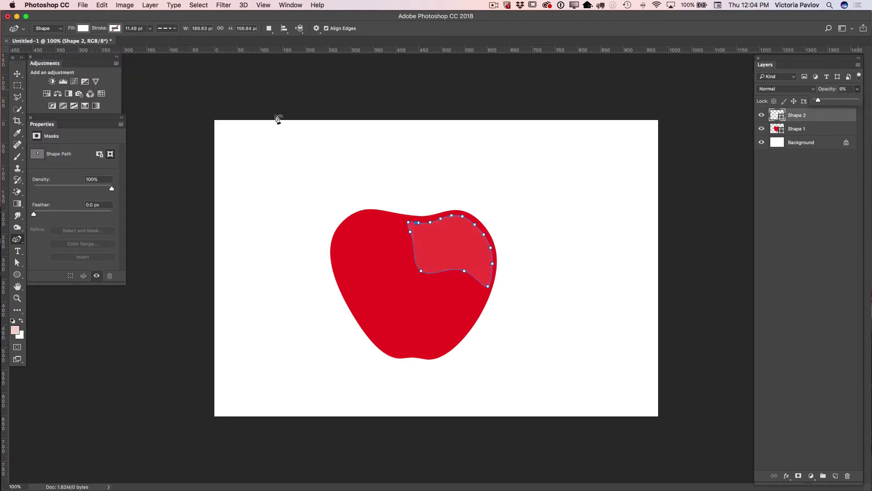
click(414, 253)
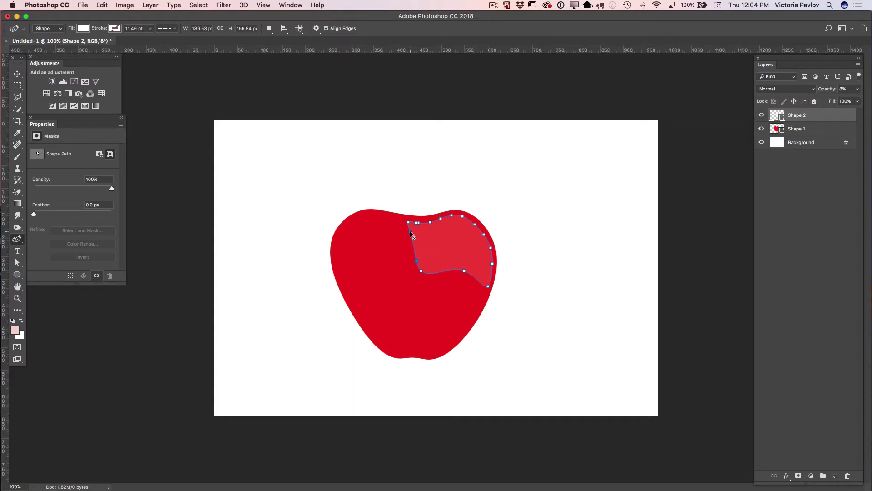
Reshape the highlight's edges by moving its anchors and adding points along the lower edge
drag(410, 232, 412, 244)
drag(467, 269, 465, 260)
drag(466, 216, 495, 271)
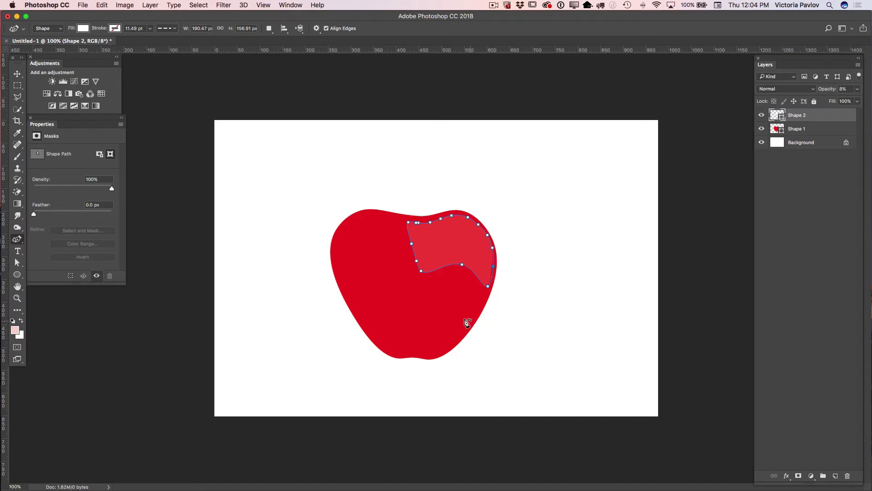
drag(445, 267, 443, 264)
click(469, 263)
click(467, 264)
Draw a flat 97 × 15 px dark red ellipse and move it into the apple's top dip
click(18, 275)
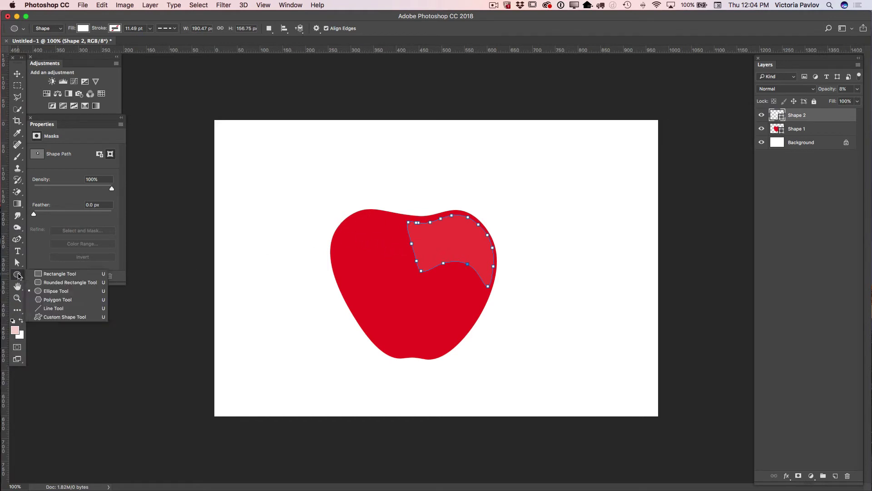
click(59, 291)
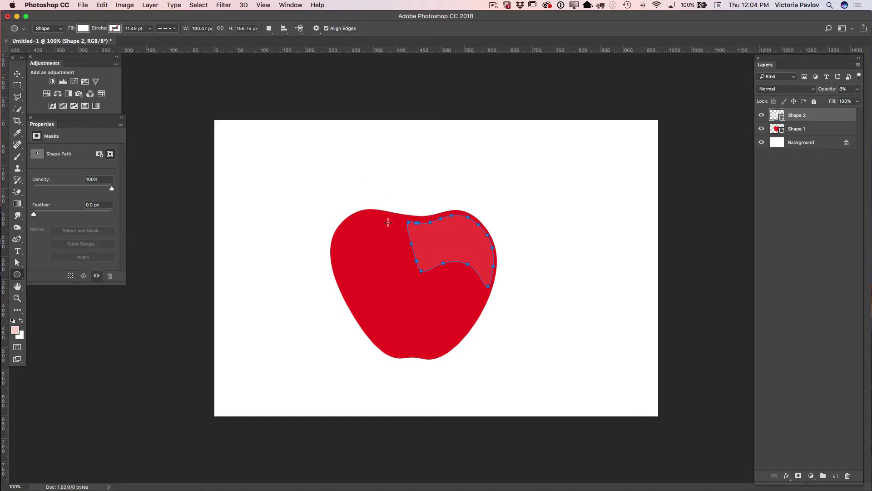
drag(362, 255, 406, 263)
click(84, 29)
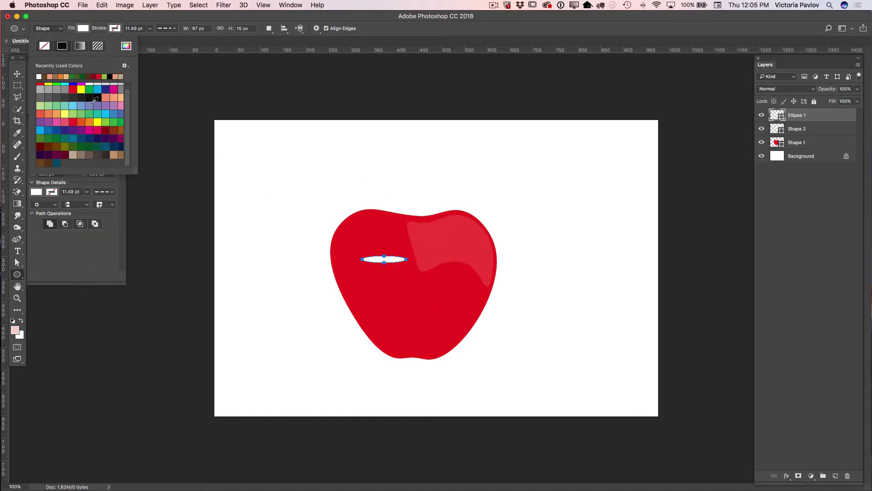
click(98, 75)
click(17, 74)
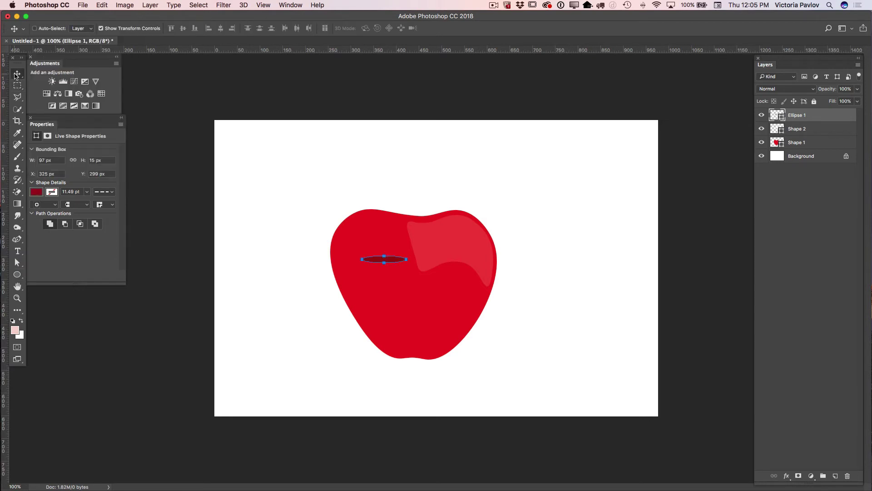
drag(394, 259, 421, 223)
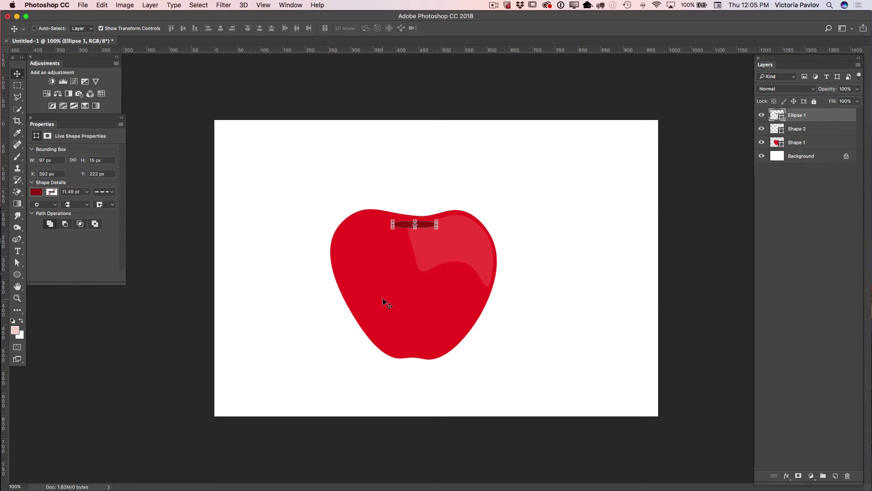
click(17, 239)
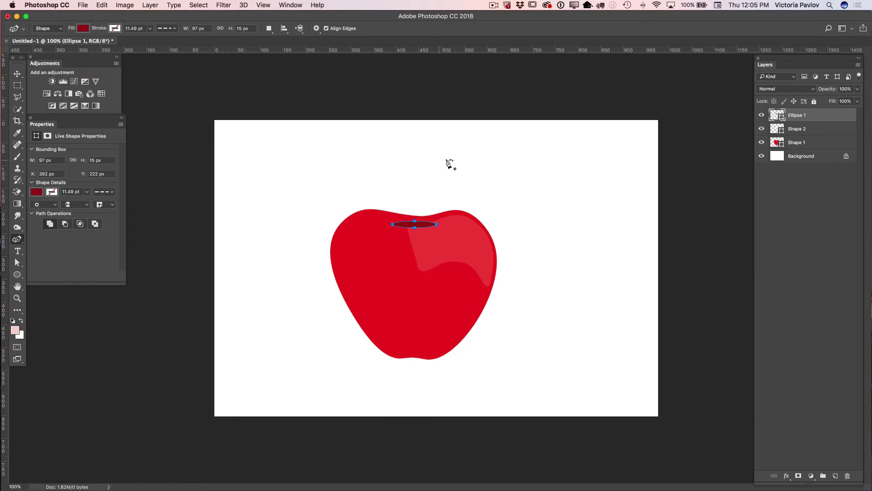
Draw a closed narrow stem outline from above the apple down to its top
click(411, 147)
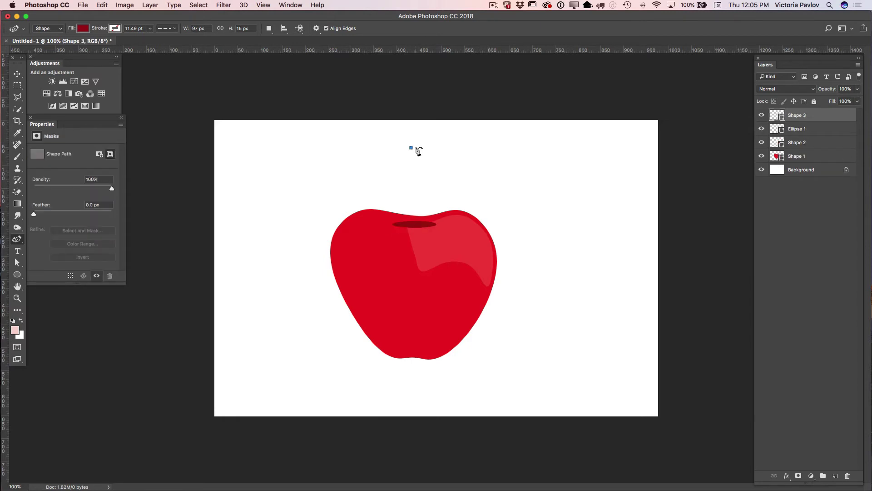
click(430, 148)
click(417, 194)
drag(416, 194, 424, 230)
click(419, 222)
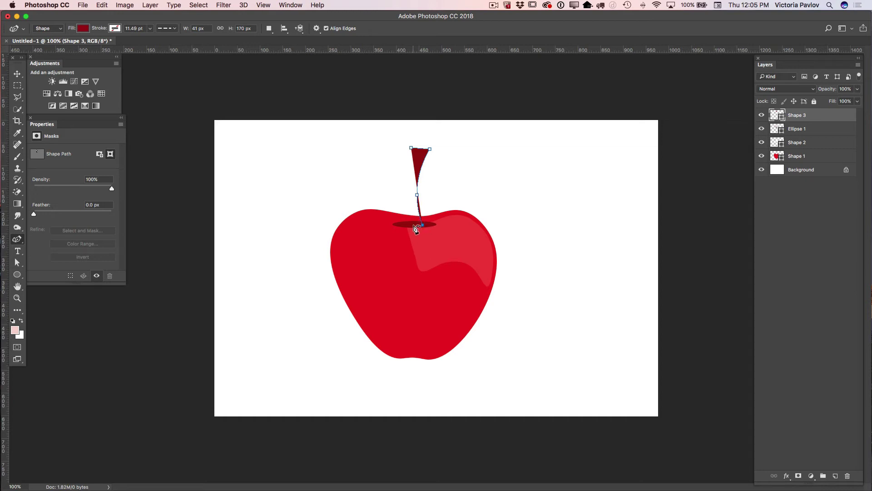
click(413, 225)
drag(417, 222, 410, 184)
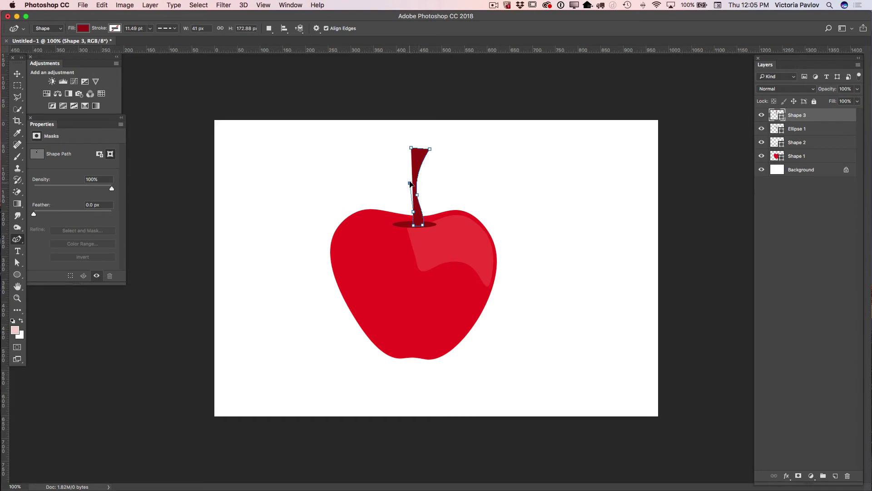
click(411, 176)
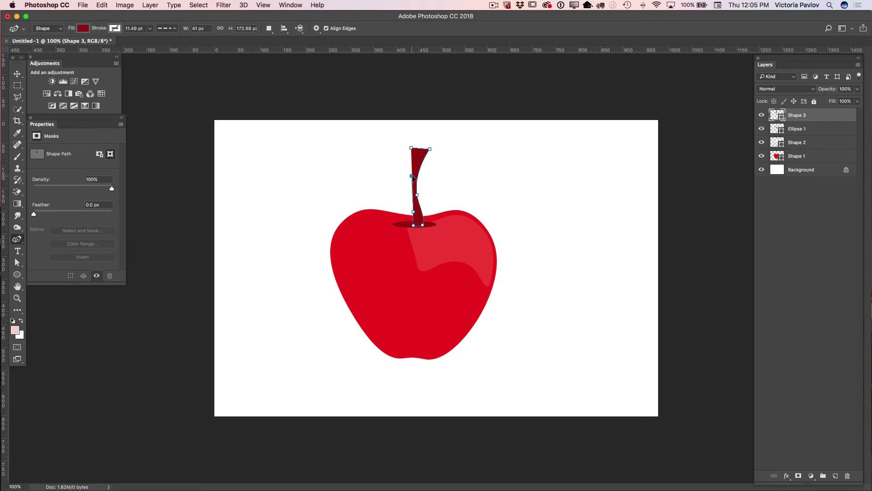
click(411, 147)
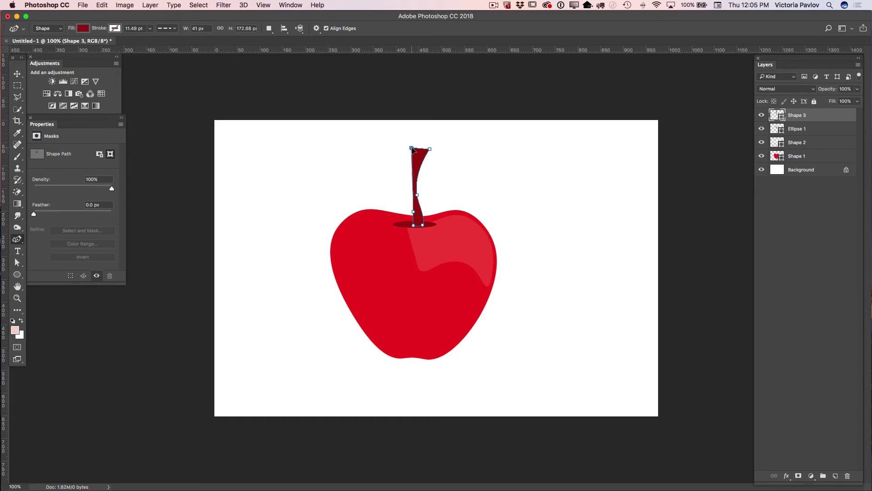
Refine the stem by raising its middle anchor and narrowing its top
ctrl+click(417, 195)
drag(417, 195, 419, 166)
drag(413, 211, 428, 221)
key(super+z)
drag(430, 149, 422, 149)
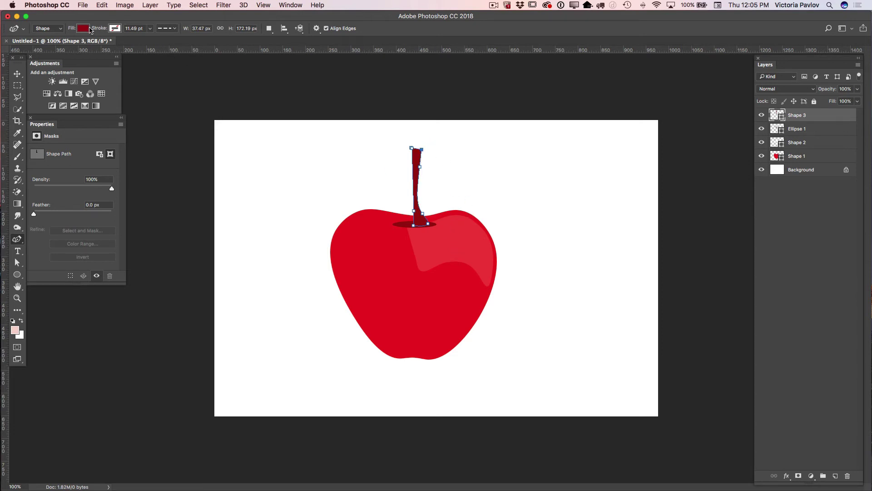
Fill the stem brown and nudge it slightly left into the oval
click(84, 28)
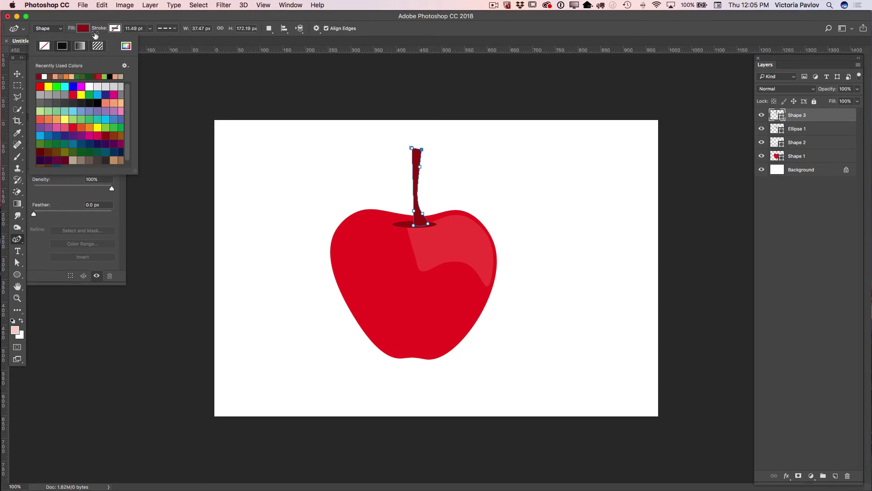
click(53, 164)
click(17, 73)
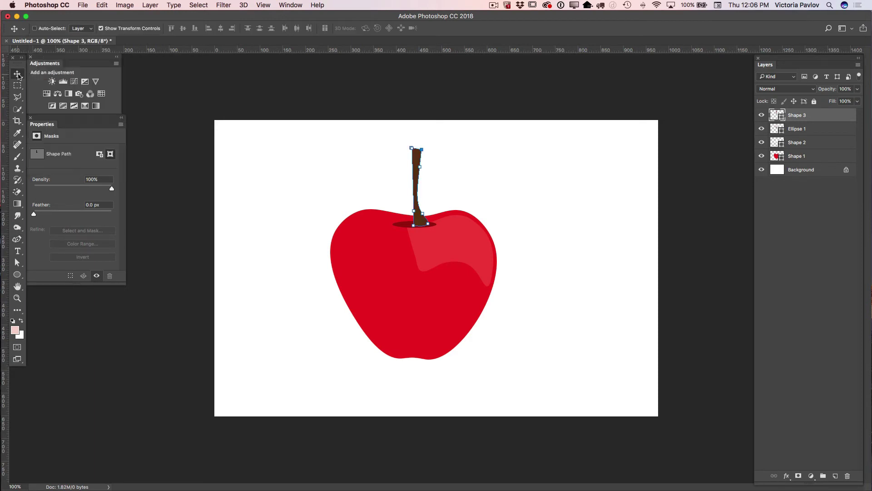
drag(415, 171, 410, 170)
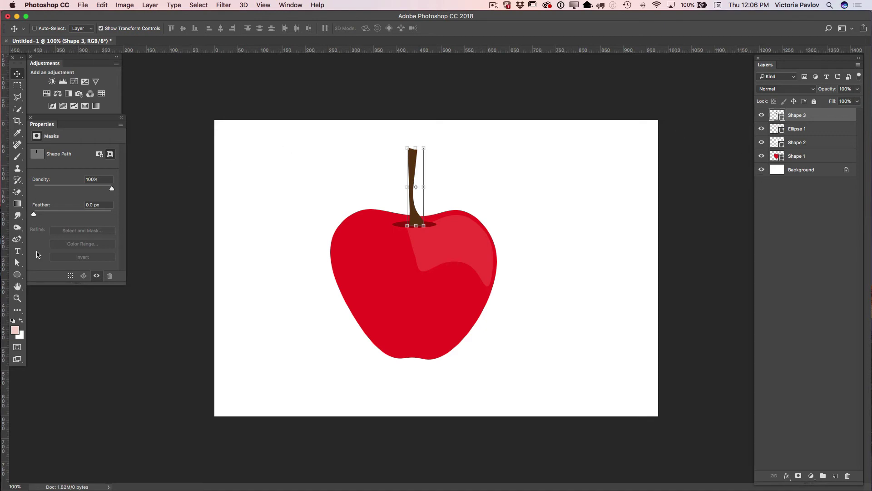
Finish the stem path and place the first leaf point right of the stem's top
click(19, 240)
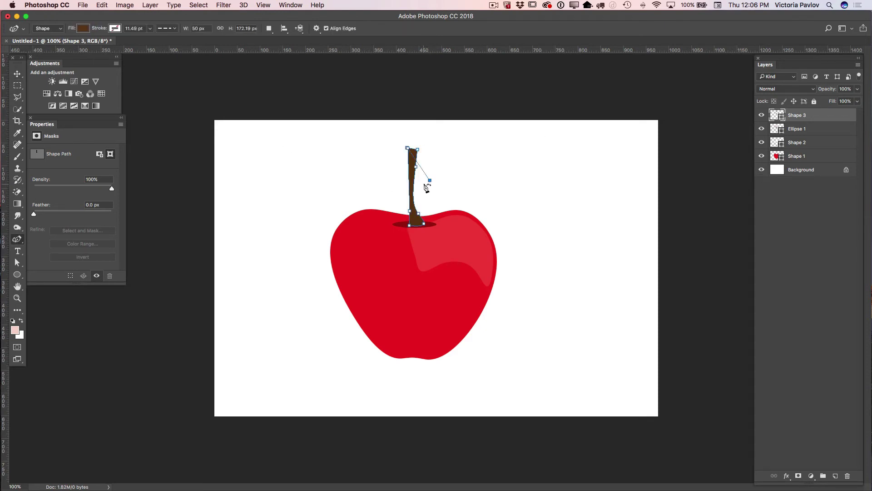
key(Escape)
click(452, 164)
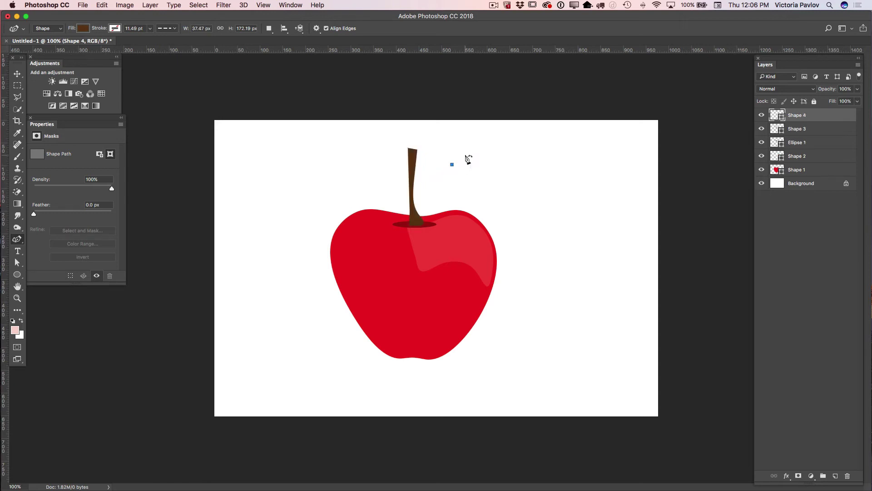
Draw the leaf's curved upper edge out to its raised right tip
click(465, 155)
drag(493, 158, 496, 168)
click(508, 163)
click(524, 163)
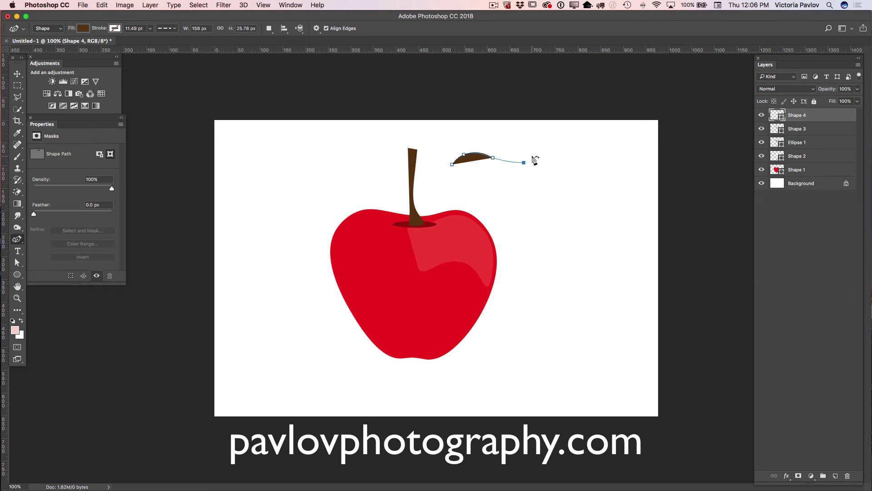
click(540, 144)
drag(540, 144, 530, 173)
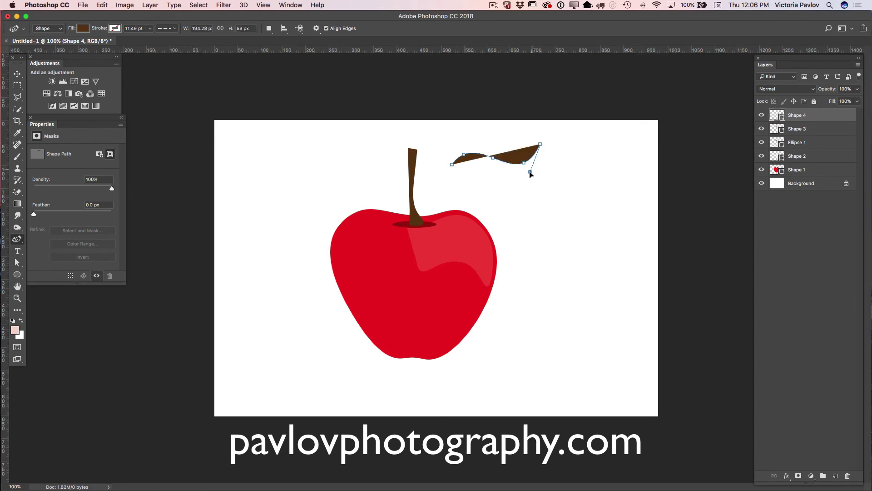
Trace the leaf's underside to a pointed left tip, close it, and fill it light green
click(536, 166)
click(506, 176)
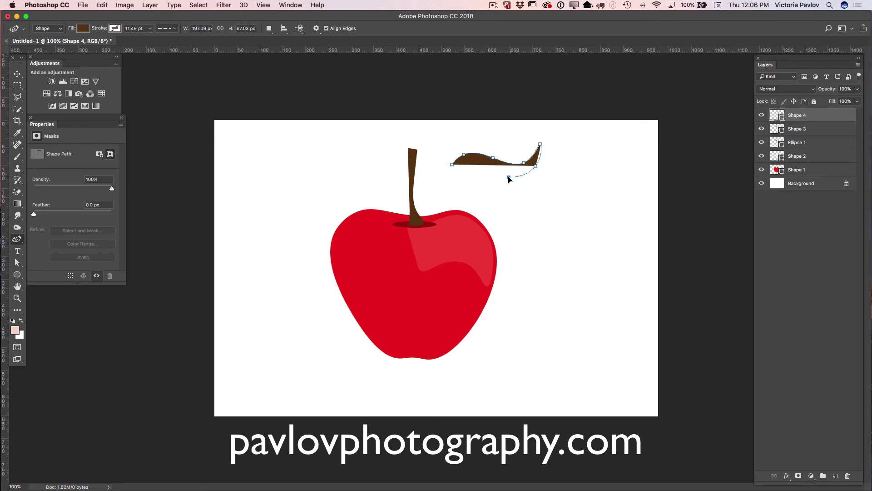
drag(497, 180, 471, 176)
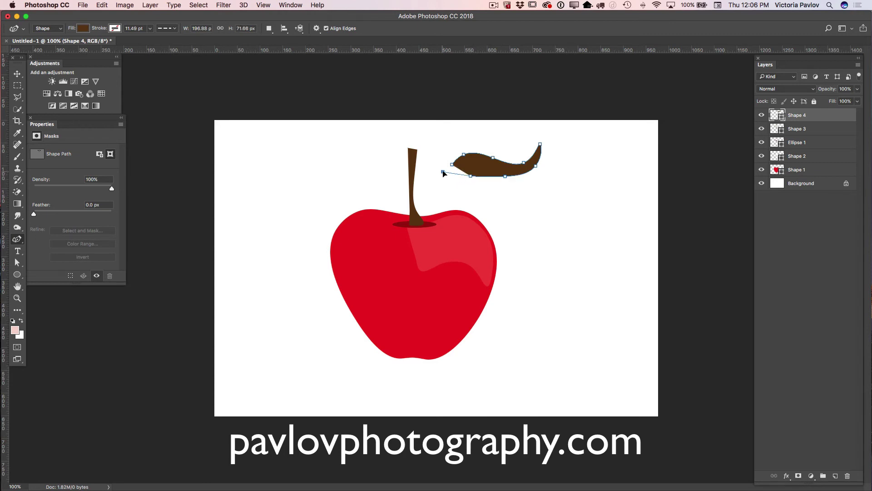
click(441, 170)
click(452, 165)
drag(454, 166, 463, 165)
click(84, 28)
click(107, 126)
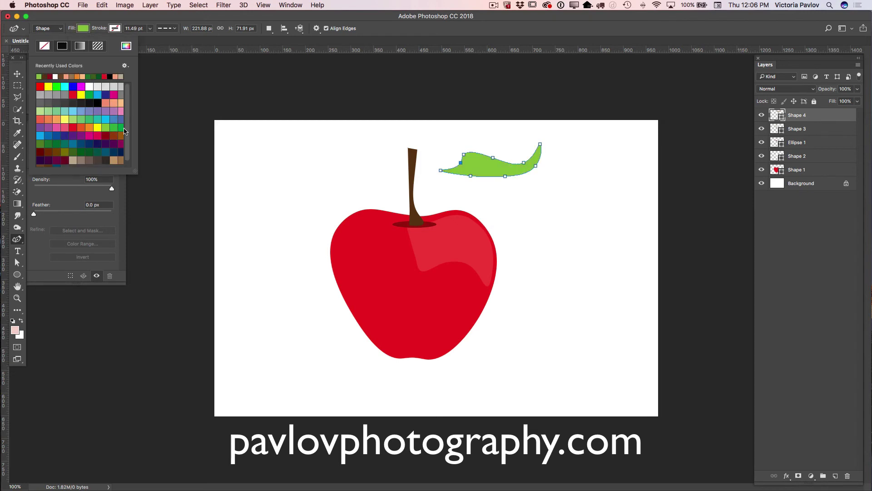
Move the leaf left to meet the stem, then nudge the stem slightly down
click(17, 74)
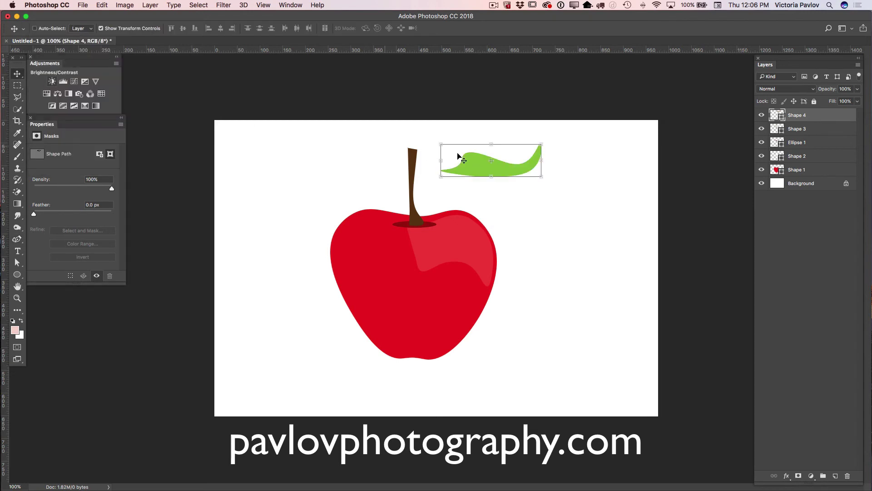
drag(485, 164, 456, 164)
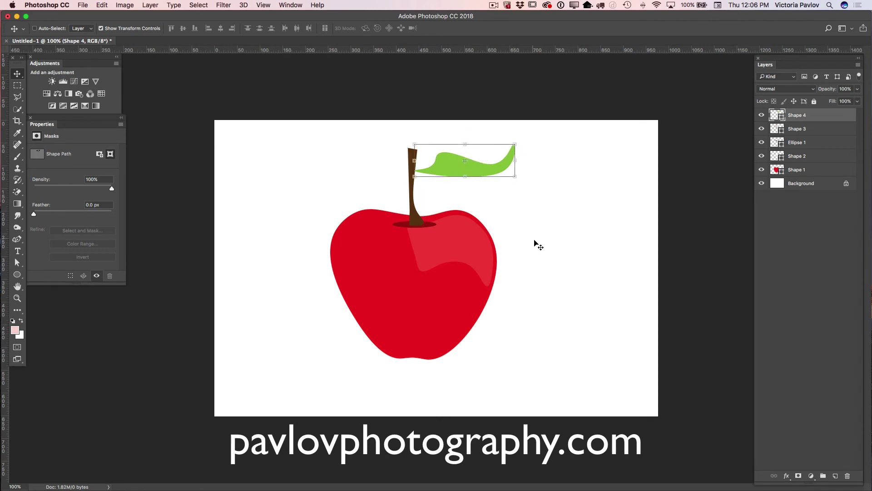
click(17, 298)
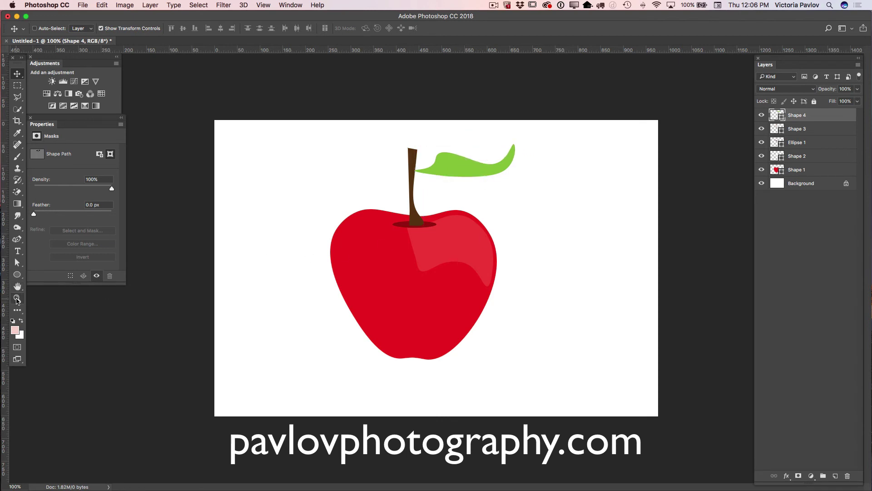
drag(440, 212, 439, 214)
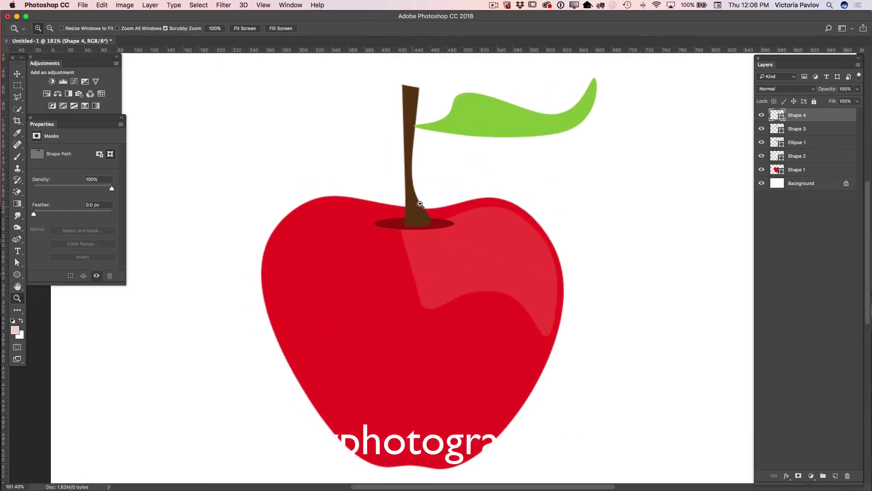
click(17, 74)
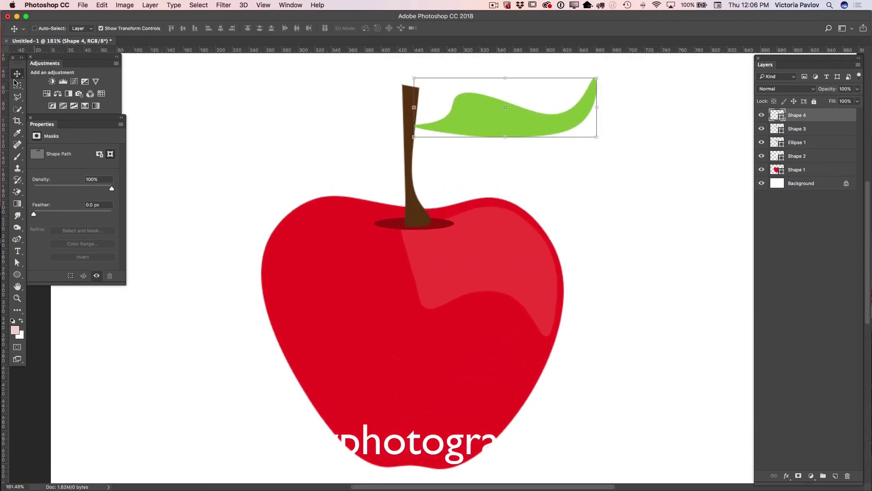
click(797, 130)
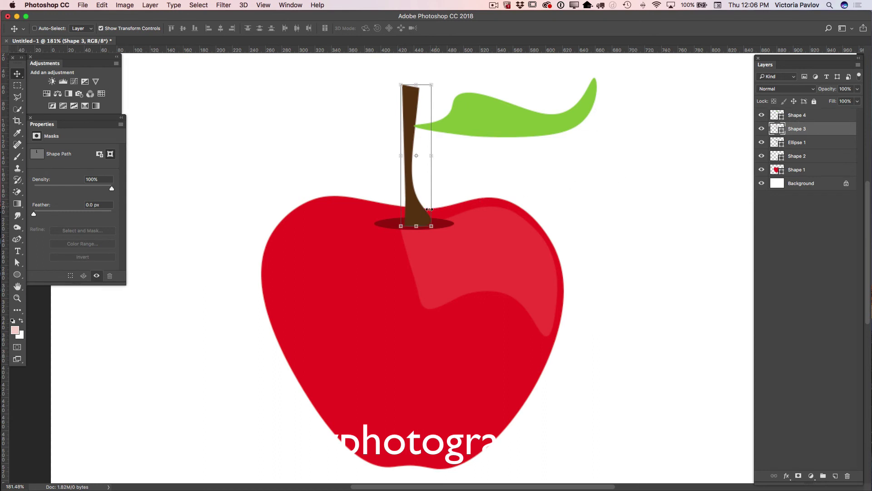
drag(429, 214, 429, 219)
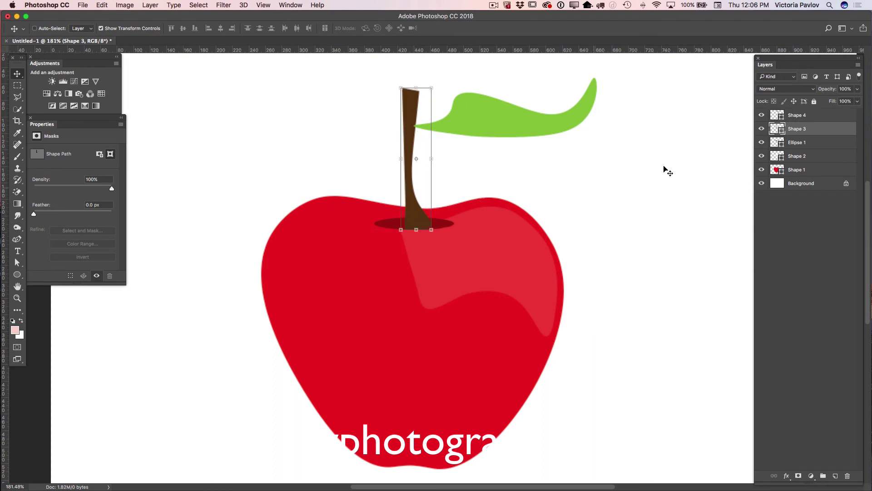
Place the leaf layer (Shape 4) below the stem layer and zoom out to the whole apple
click(814, 117)
drag(813, 117, 809, 133)
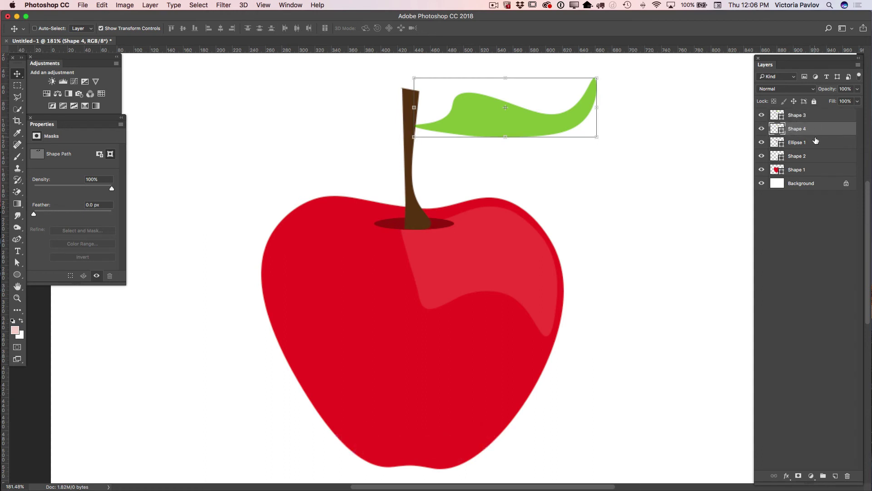
click(17, 298)
mouse_move(444, 247)
mouse_down()
mouse_move(436, 241)
mouse_move(454, 259)
mouse_up()
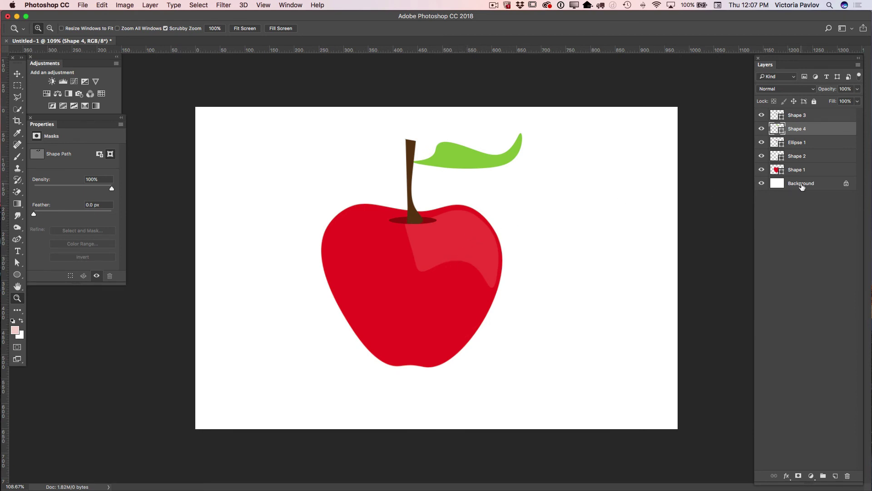
Draw a rectangle covering the whole canvas just above the Background layer
click(802, 186)
click(17, 275)
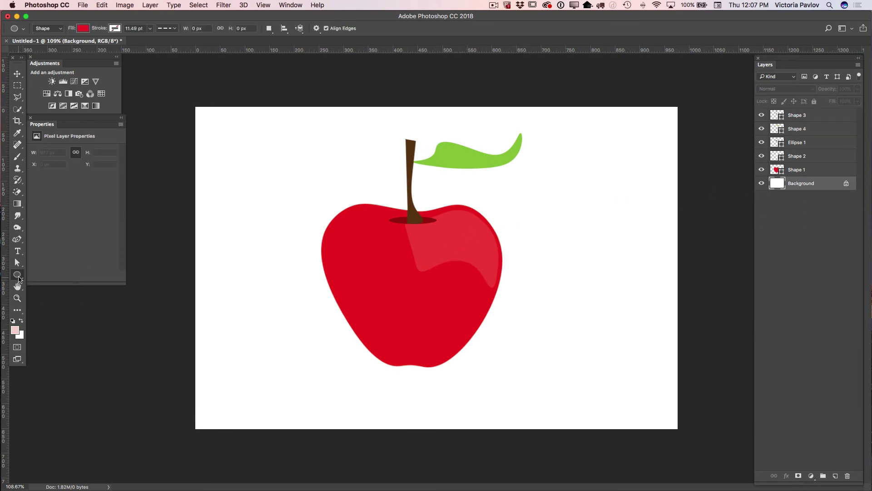
right_click(18, 277)
click(60, 274)
drag(194, 104, 680, 429)
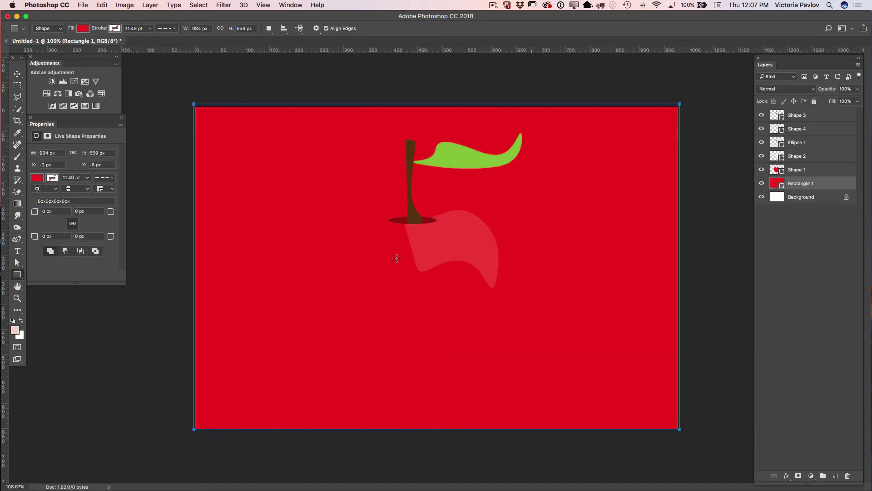
Fill the canvas rectangle a light peach-salmon and draw a second rectangle across the bottom
click(82, 29)
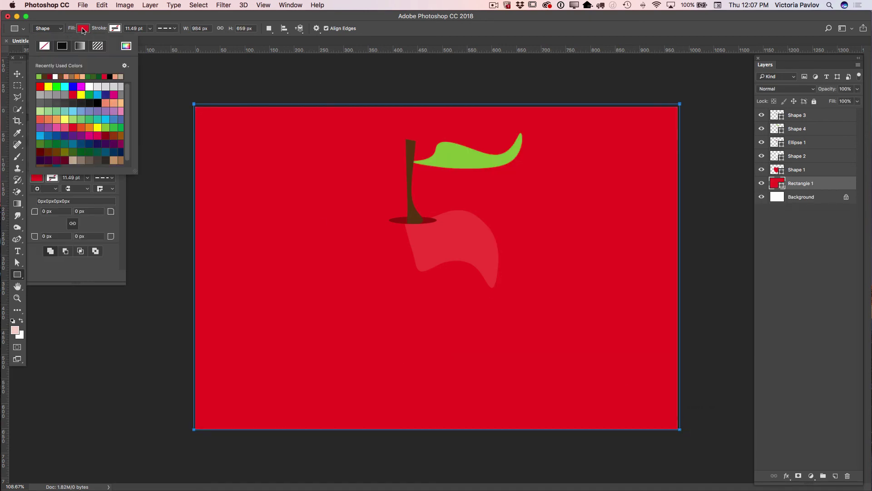
click(103, 102)
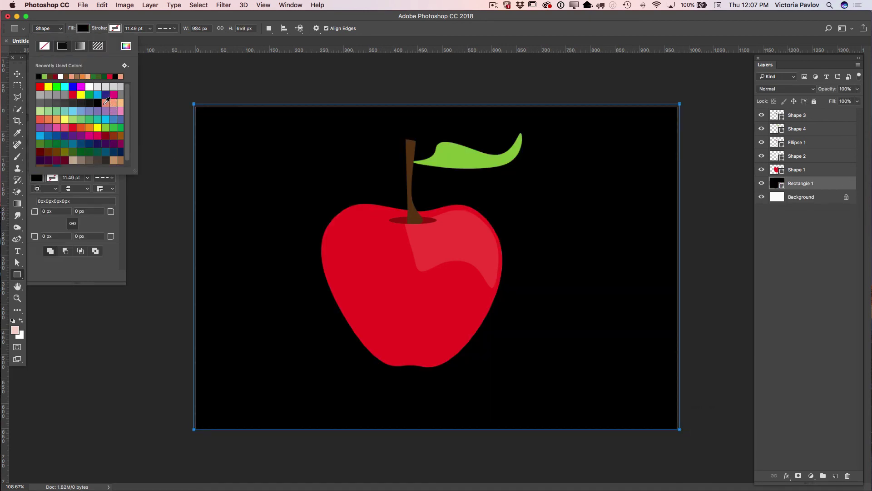
click(106, 102)
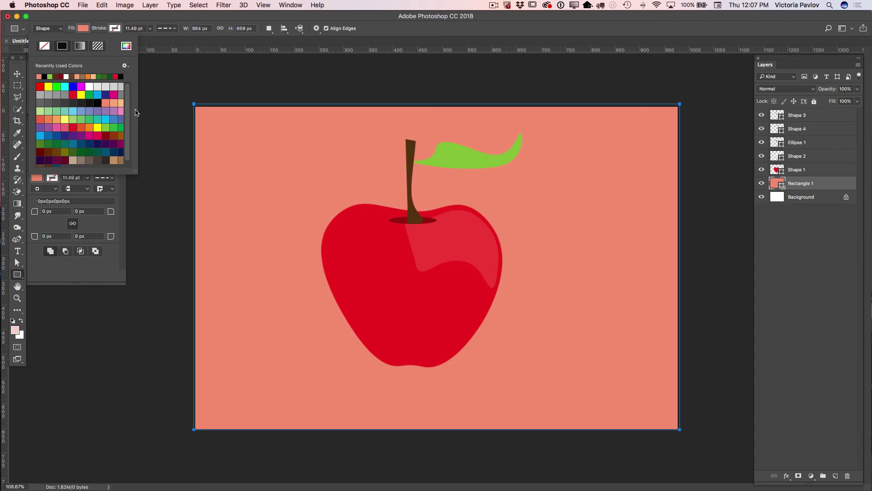
click(113, 102)
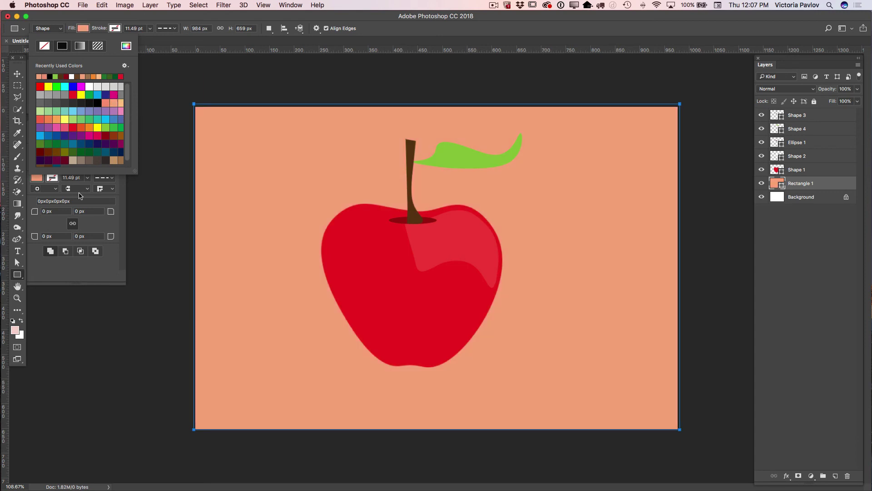
click(190, 333)
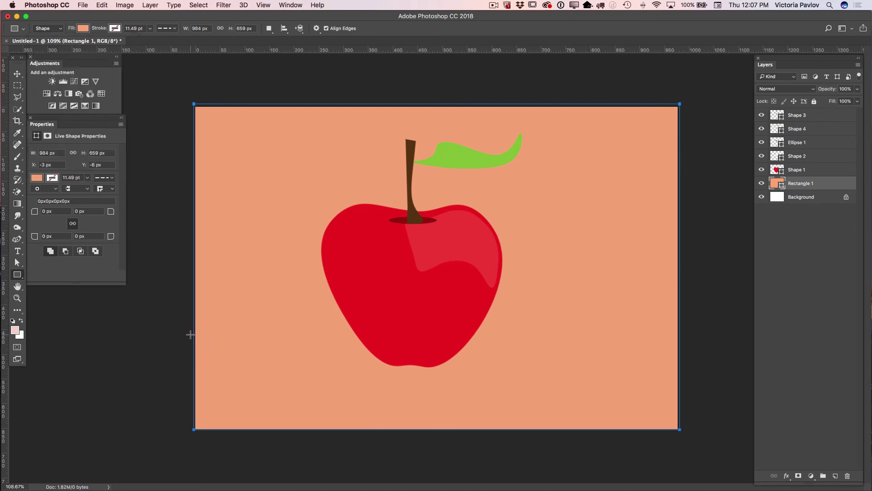
drag(191, 334, 685, 431)
Fill the bottom tabletop band light peach and draw a flat 231 × 31 px ellipse under the apple
click(84, 28)
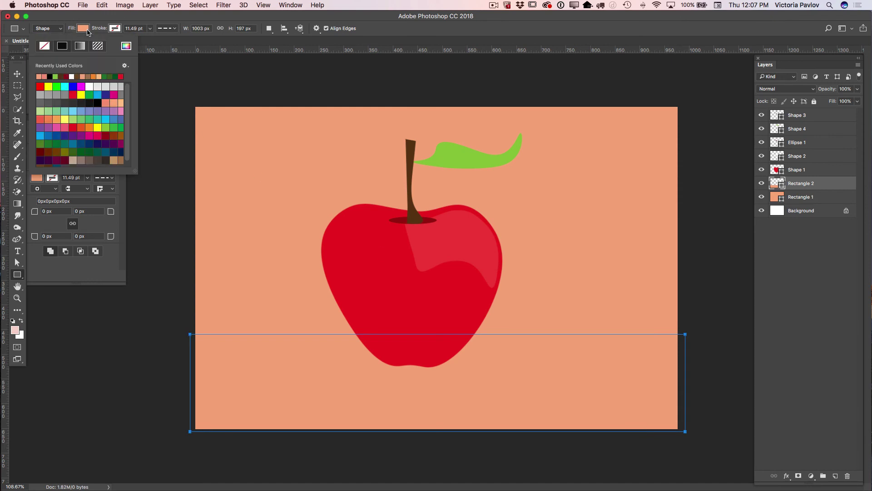
click(122, 102)
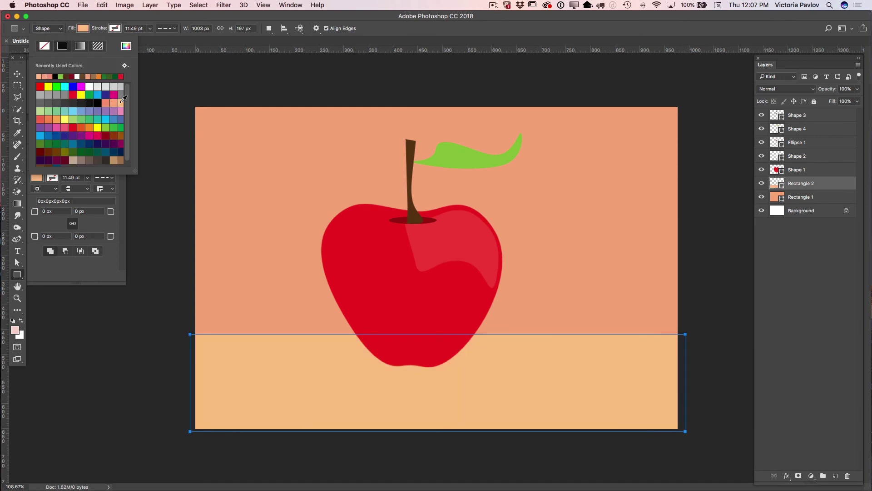
right_click(16, 275)
click(50, 290)
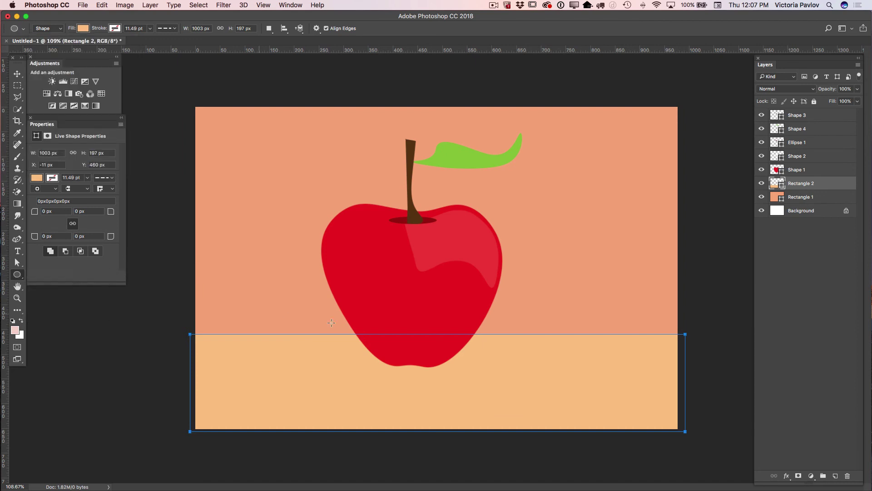
drag(331, 354, 448, 367)
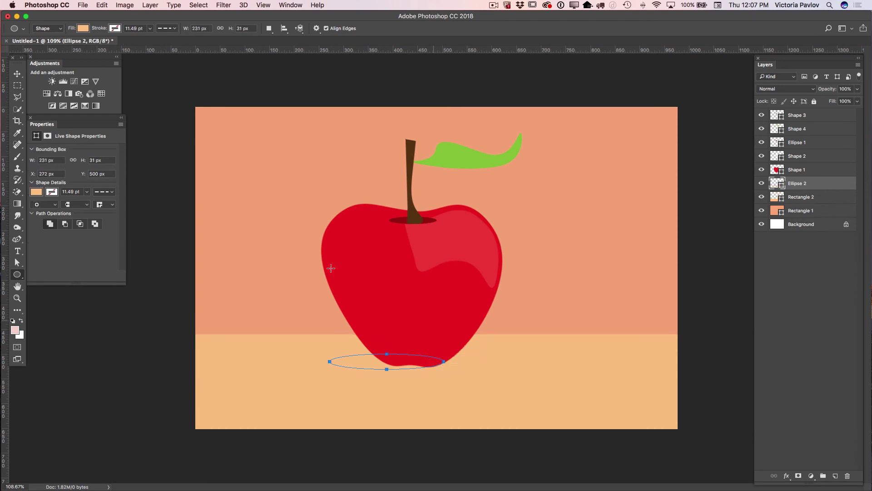
Fill the shadow ellipse brown and lower its opacity to 58%
click(83, 28)
click(121, 155)
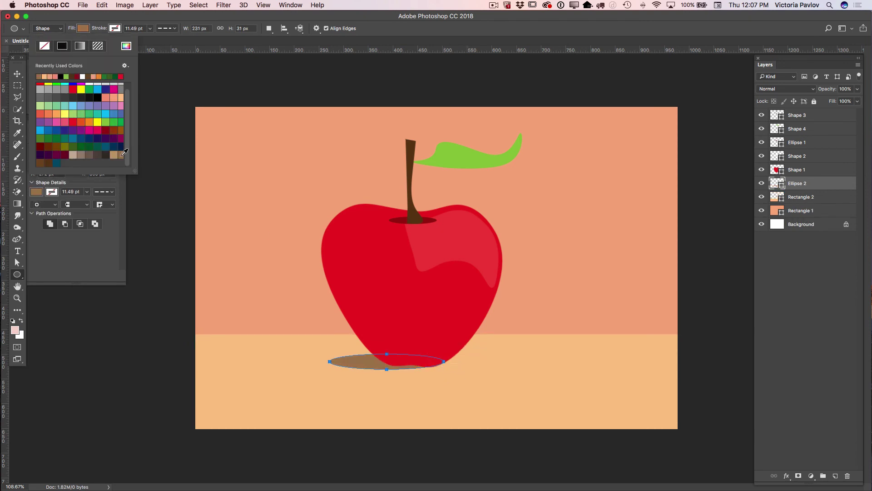
click(857, 89)
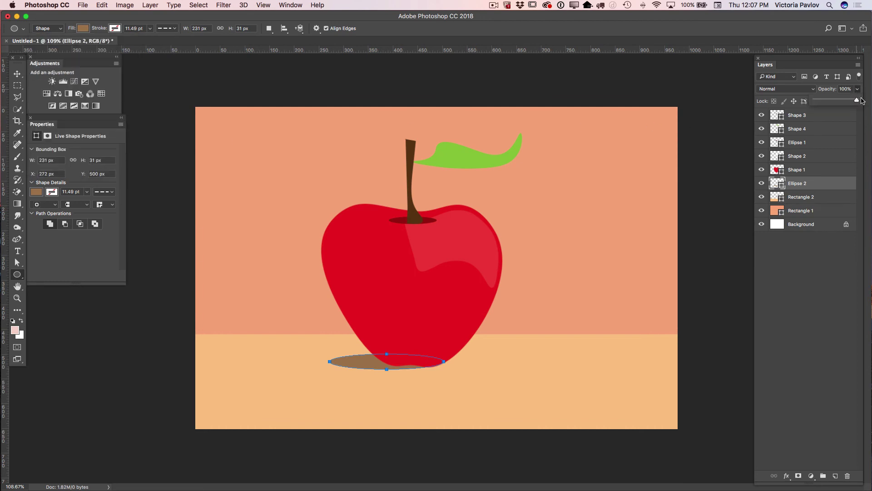
drag(858, 100, 841, 102)
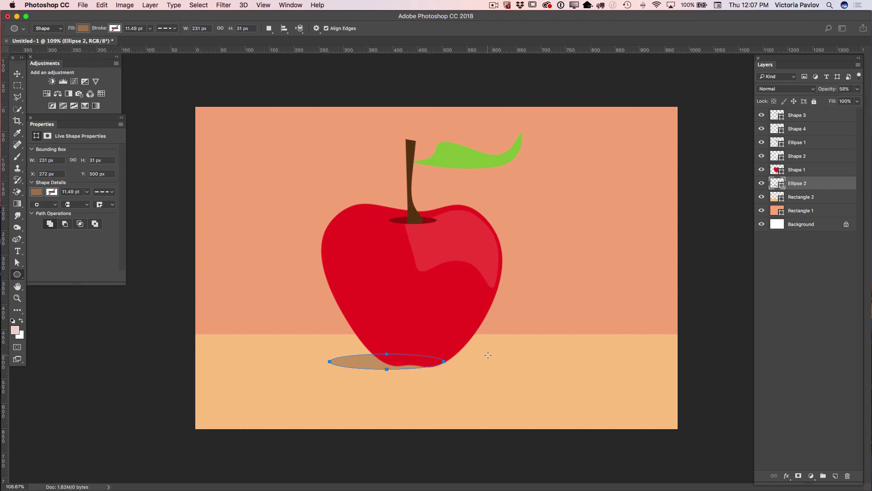
Draw a smaller 112 × 18 px ellipse and move it under the apple's base
drag(489, 355, 542, 365)
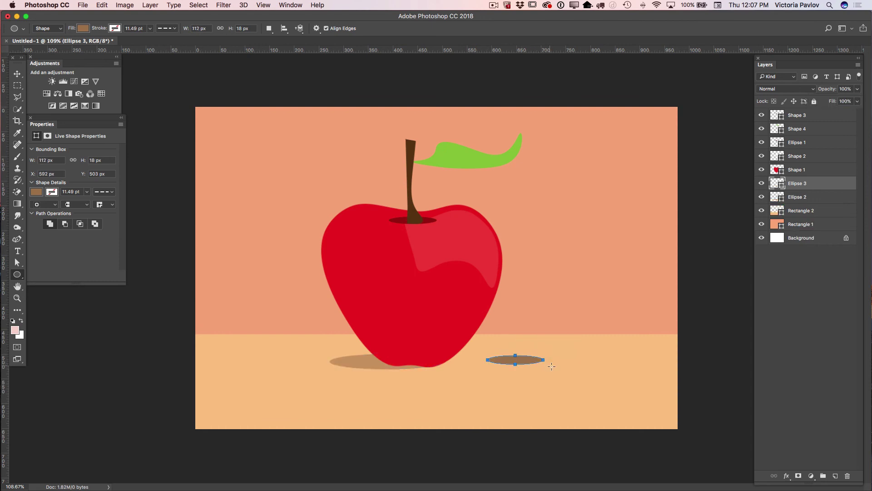
click(18, 74)
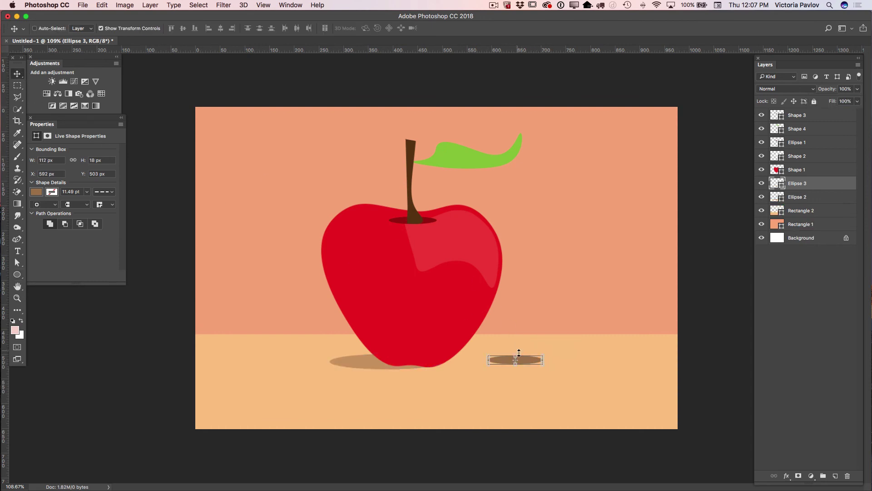
drag(532, 362, 417, 363)
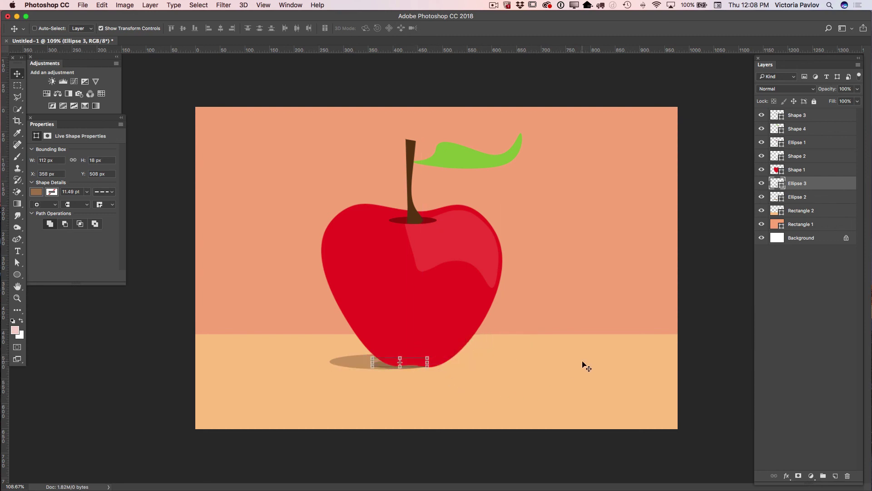
click(799, 239)
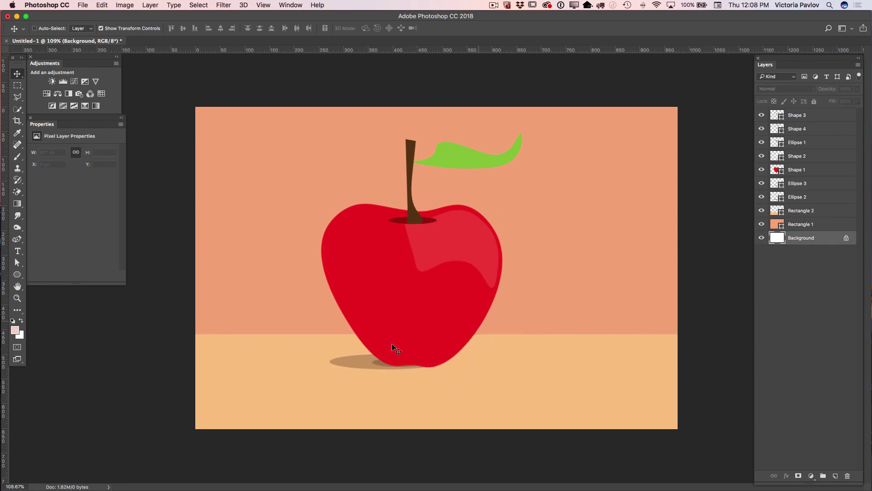